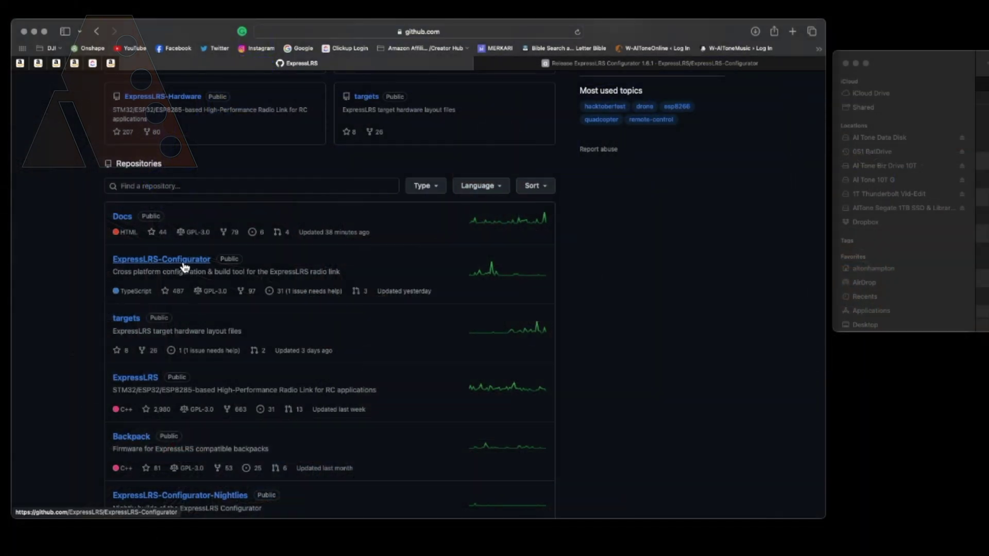
Open the ExpressLRS-Configurator repository and its 'ExpressLRS Configurator 1.6.1 Latest' release page.
{"action": "left_click", "coordinate": [287, 300]}
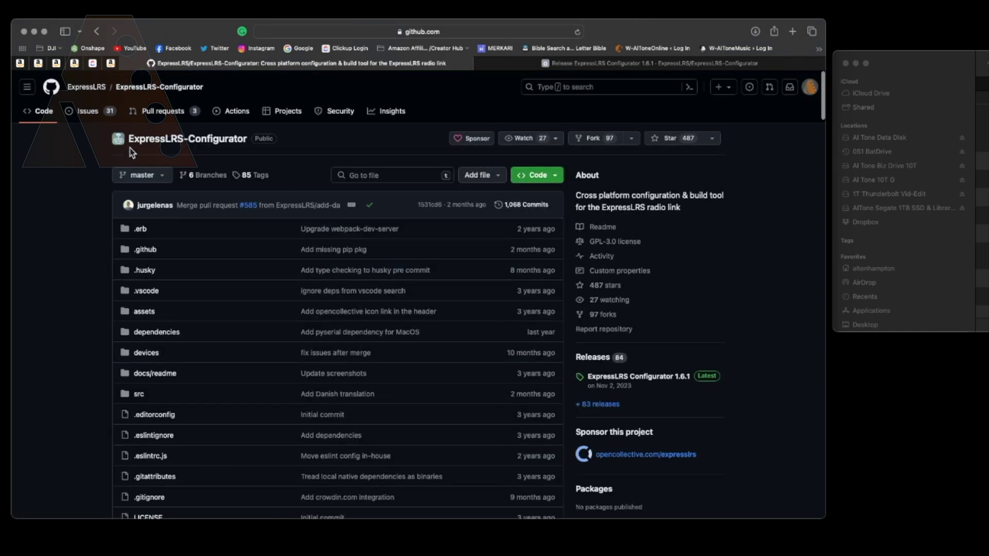
{"action": "scroll", "coordinate": [453, 317], "scroll_direction": "down", "scroll_amount": 2}
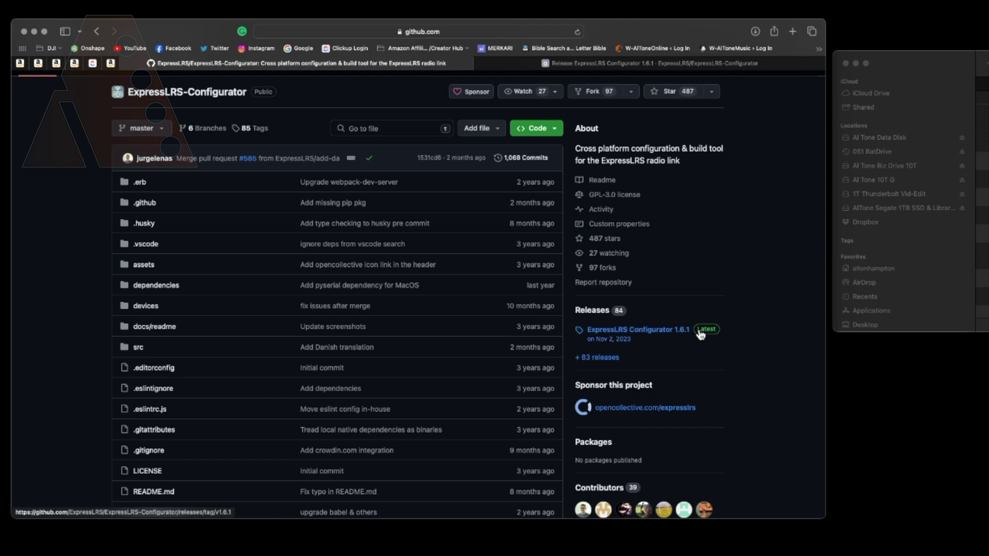
{"action": "left_click", "coordinate": [663, 335]}
{"action": "scroll", "coordinate": [518, 284], "scroll_direction": "down", "scroll_amount": 5}
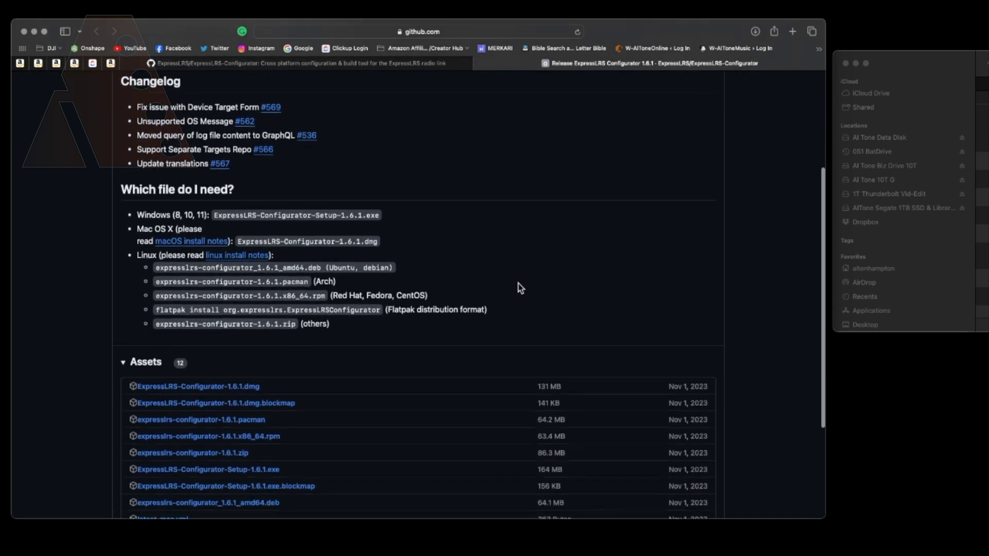
Scroll to the 1.6.1 assets list and move the Downloads window to the screen centre.
{"action": "scroll", "coordinate": [511, 291], "scroll_direction": "down", "scroll_amount": 4}
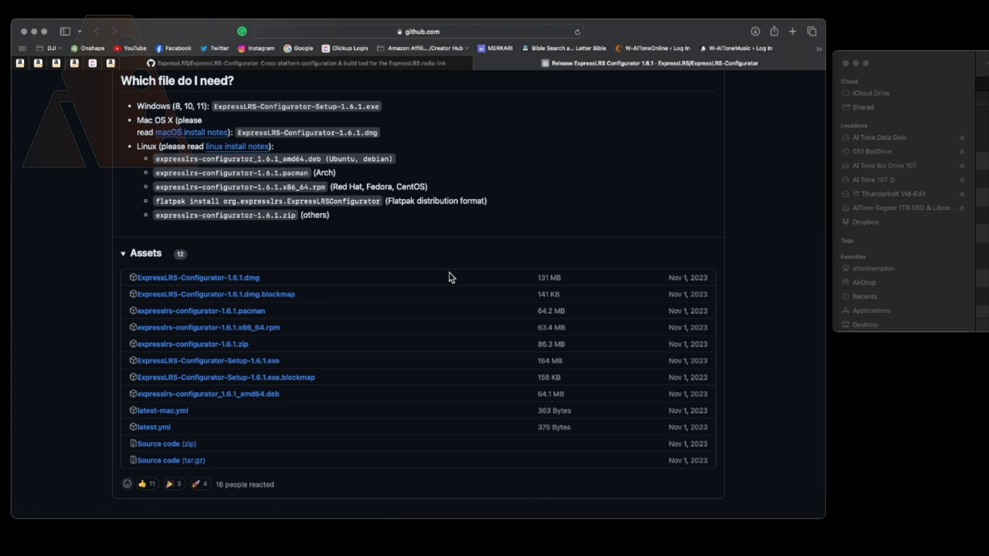
{"action": "left_click_drag", "start_coordinate": [923, 61], "coordinate": [473, 105]}
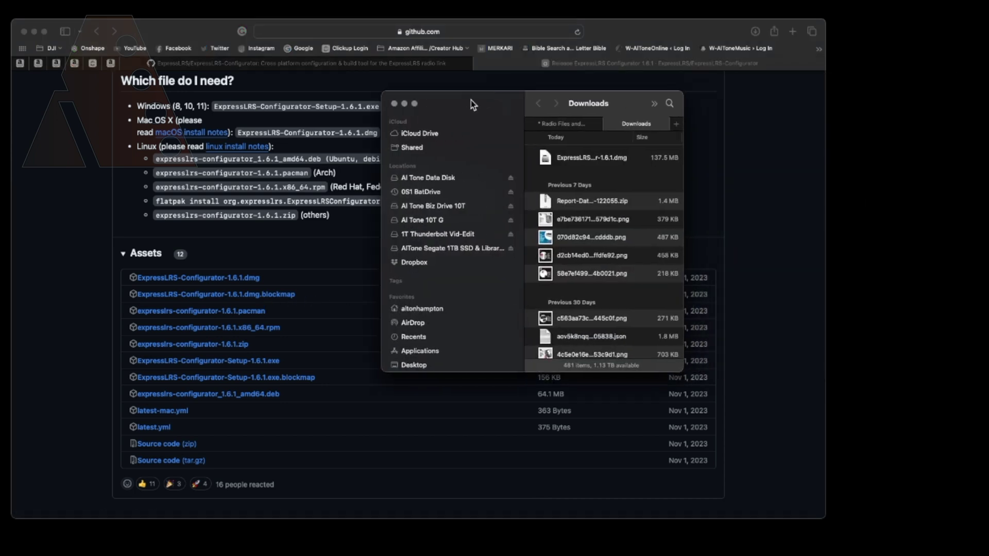
Open the downloaded ExpressLRS-Configurator-1.6.1.dmg disk image from Downloads.
{"action": "left_click_drag", "start_coordinate": [679, 367], "coordinate": [912, 382]}
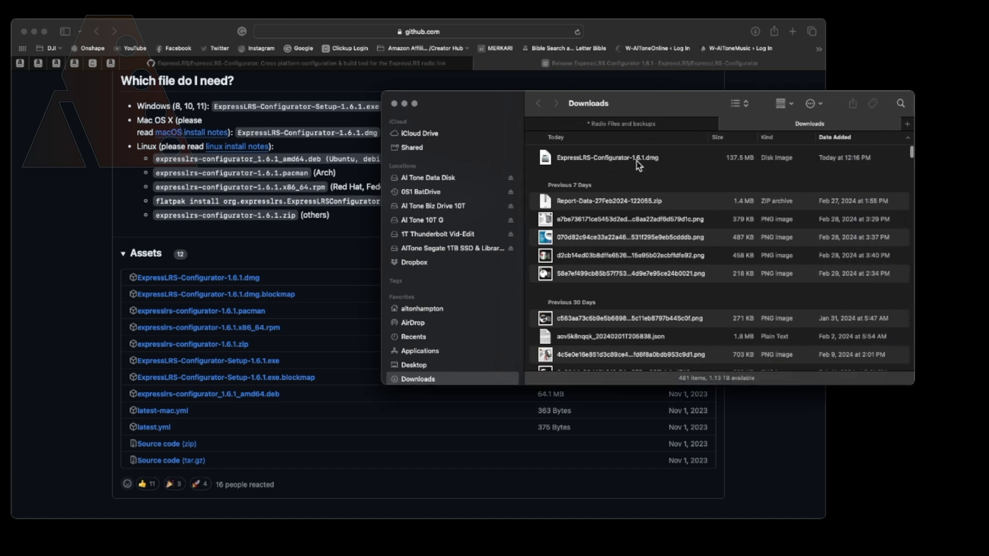
{"action": "left_click", "coordinate": [621, 164]}
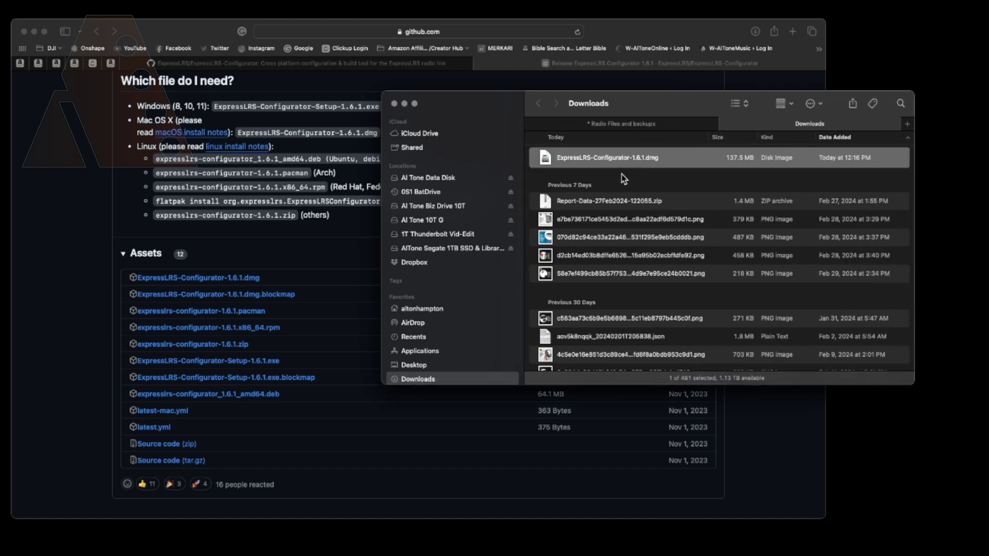
{"action": "double_click", "coordinate": [607, 165]}
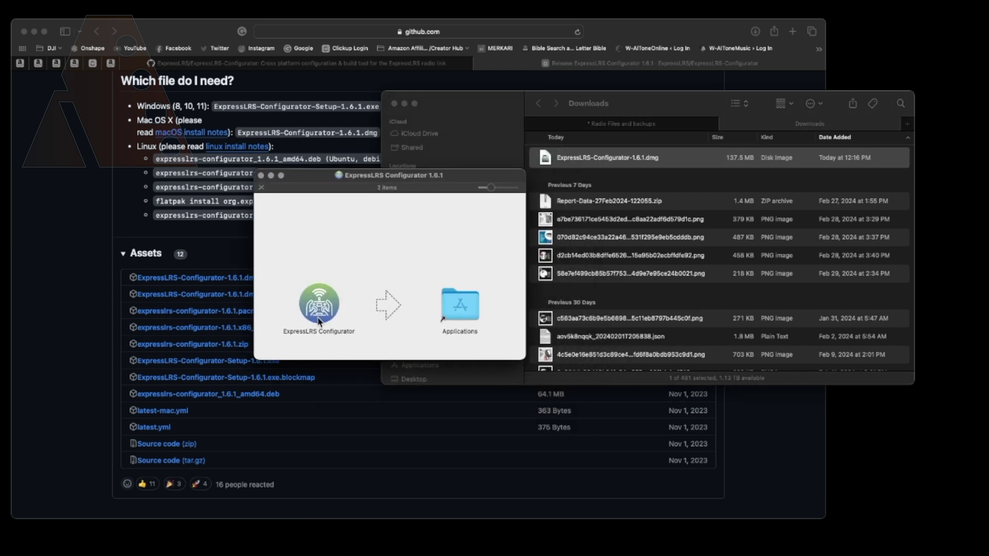
Copy ExpressLRS Configurator into Applications and launch it from there.
{"action": "left_click_drag", "start_coordinate": [339, 309], "coordinate": [468, 317]}
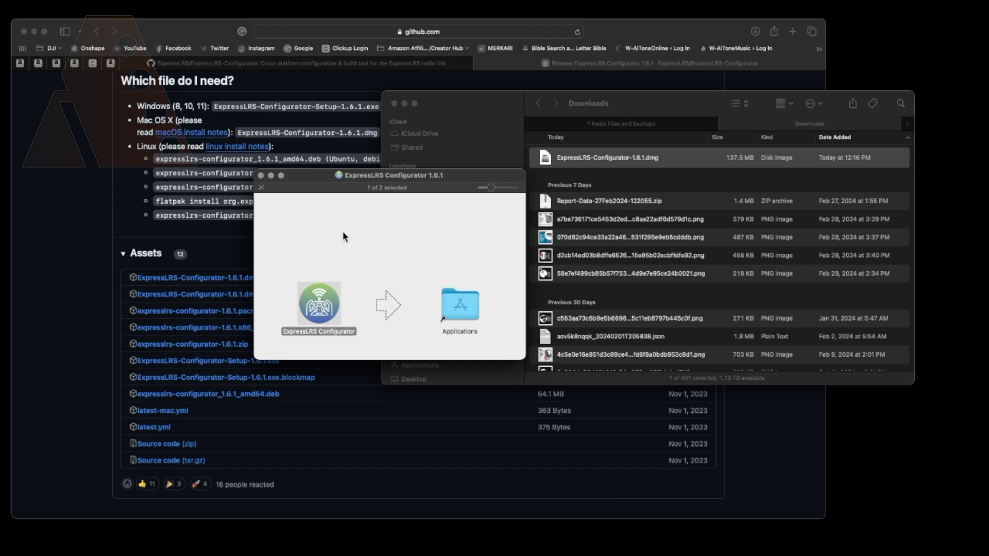
{"action": "left_click", "coordinate": [261, 176]}
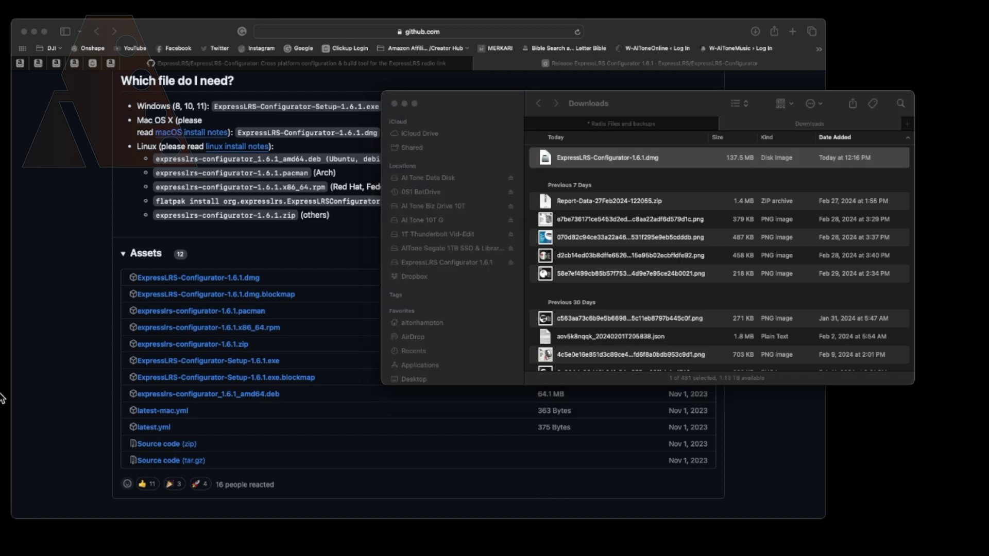
{"action": "key", "text": "super+shift+a"}
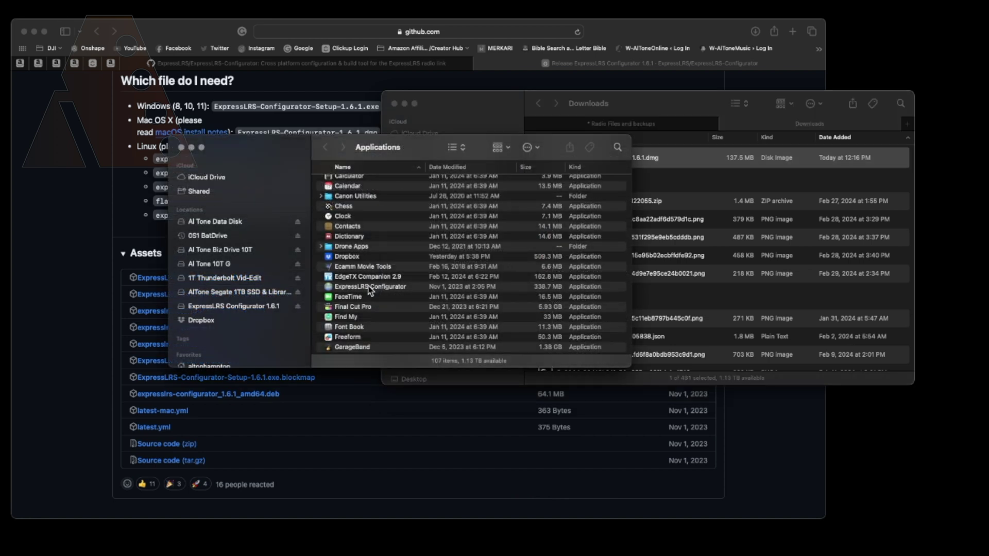
{"action": "left_click", "coordinate": [371, 287]}
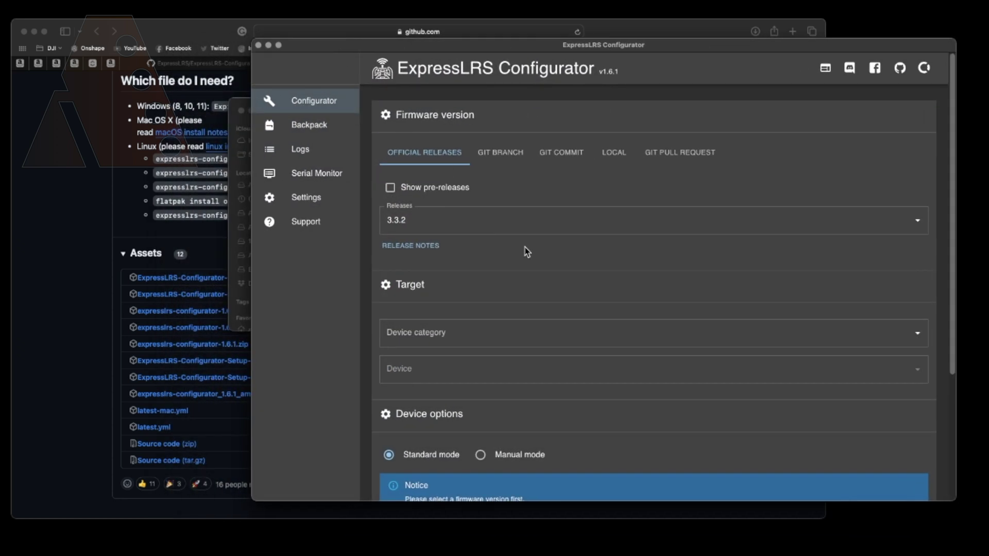
Choose official release 3.3.2 as the firmware version.
{"action": "scroll", "coordinate": [526, 251], "scroll_direction": "down", "scroll_amount": 3}
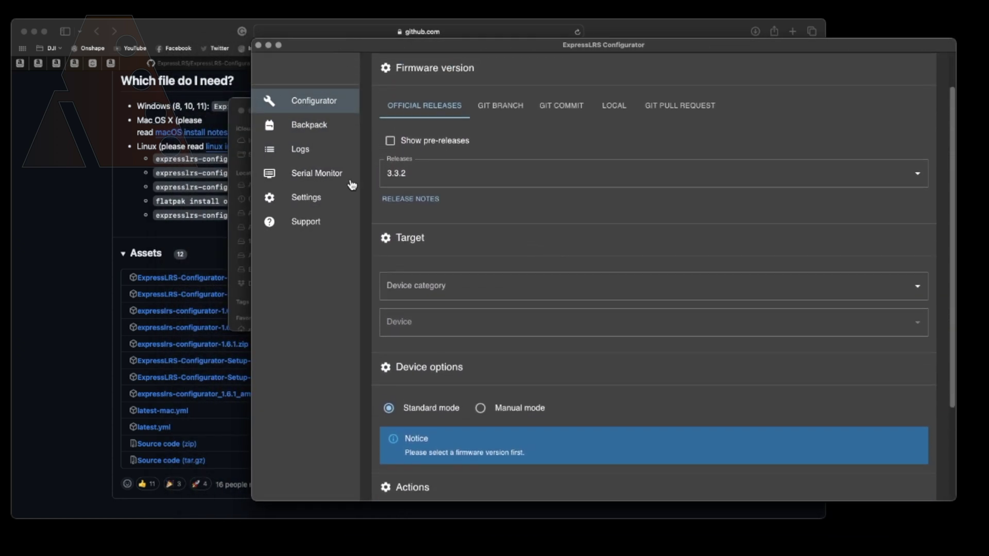
{"action": "scroll", "coordinate": [547, 215], "scroll_direction": "up", "scroll_amount": 3}
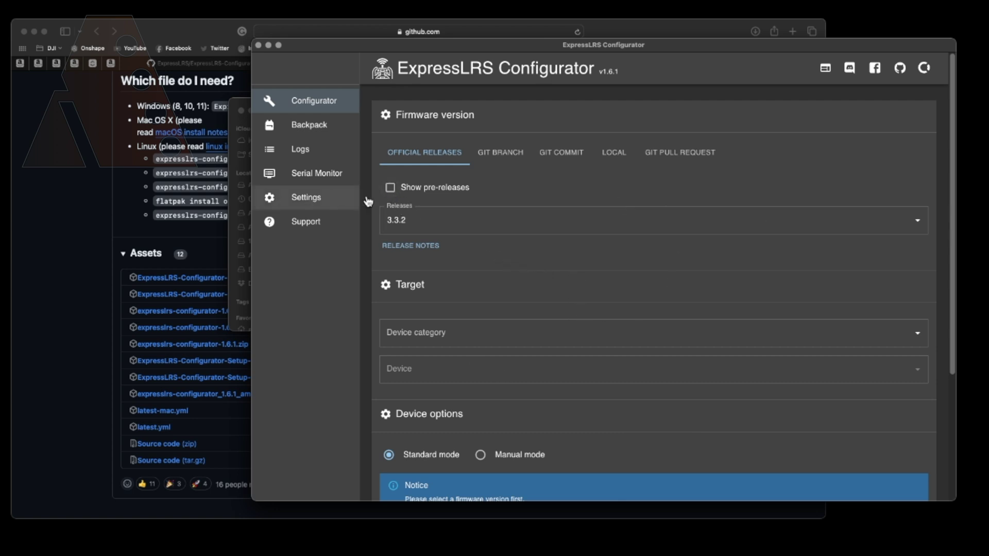
{"action": "left_click", "coordinate": [920, 225]}
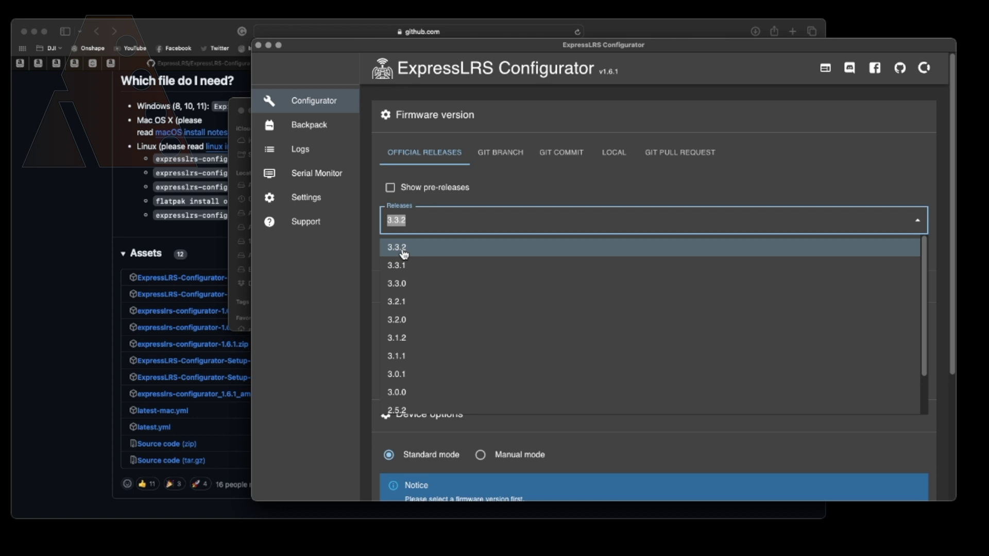
{"action": "key", "text": "Return"}
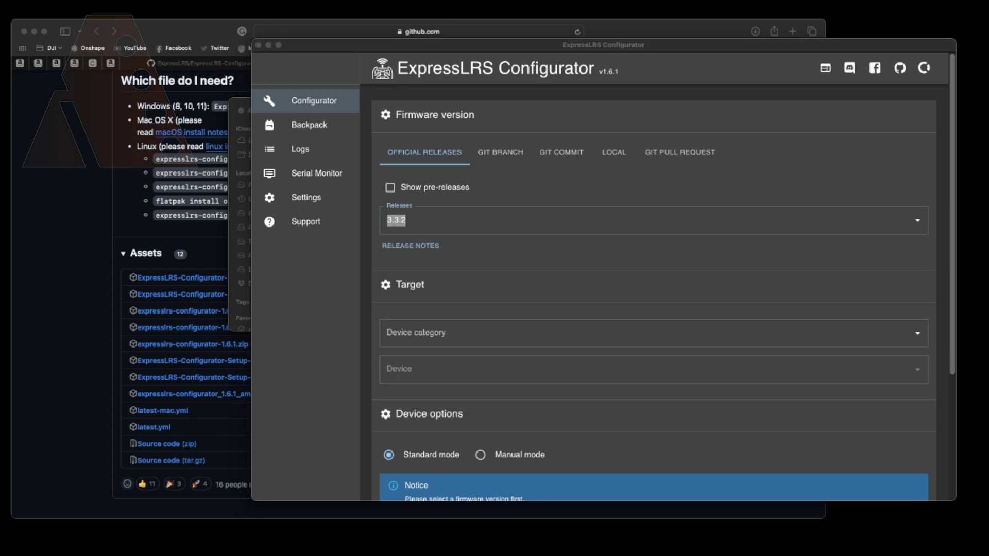
Select category RadioMaster 2.4 GHz and device RadioMaster TX16S Internal 2.4GHz TX.
{"action": "key", "text": "Tab"}
{"action": "scroll", "coordinate": [612, 366], "scroll_direction": "down", "scroll_amount": 10}
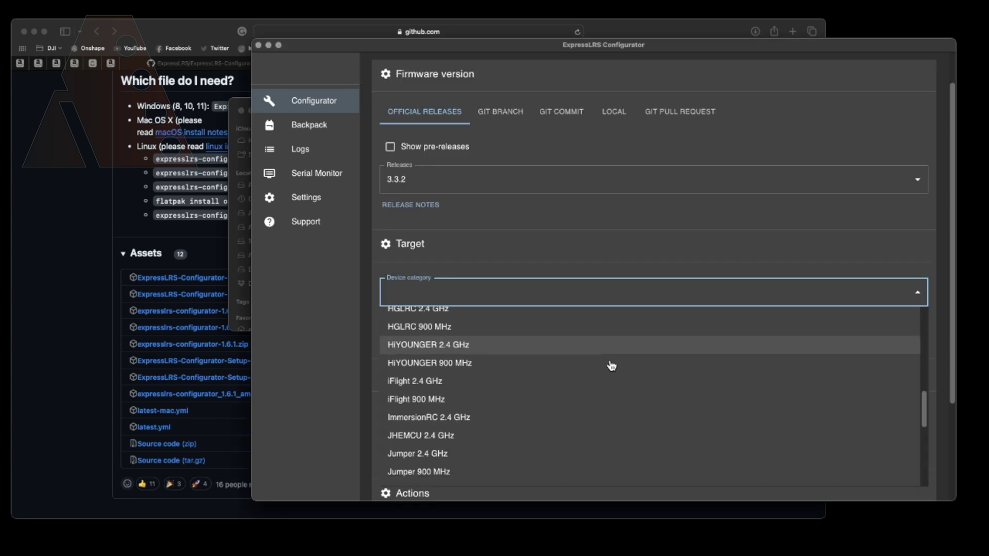
{"action": "scroll", "coordinate": [612, 366], "scroll_direction": "down", "scroll_amount": 1}
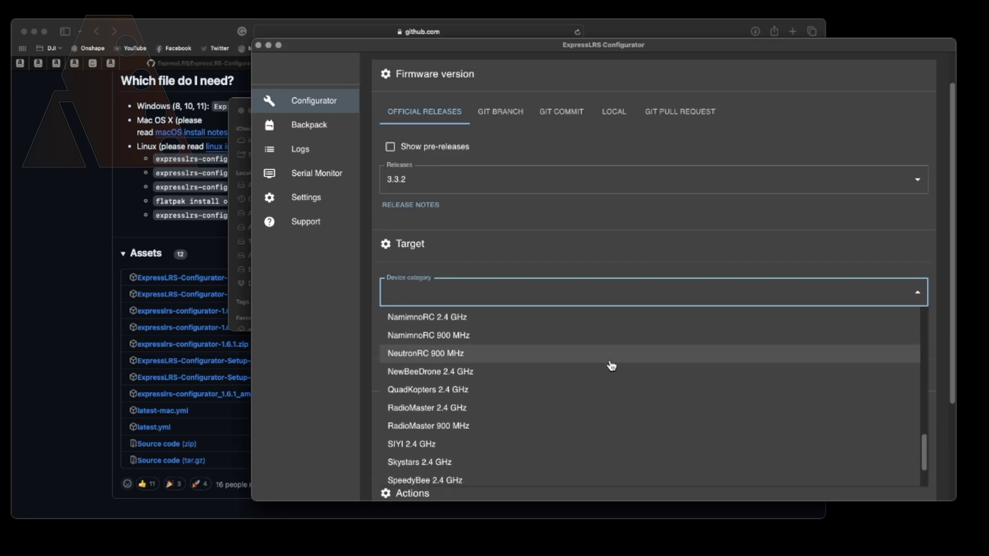
{"action": "left_click", "coordinate": [450, 407]}
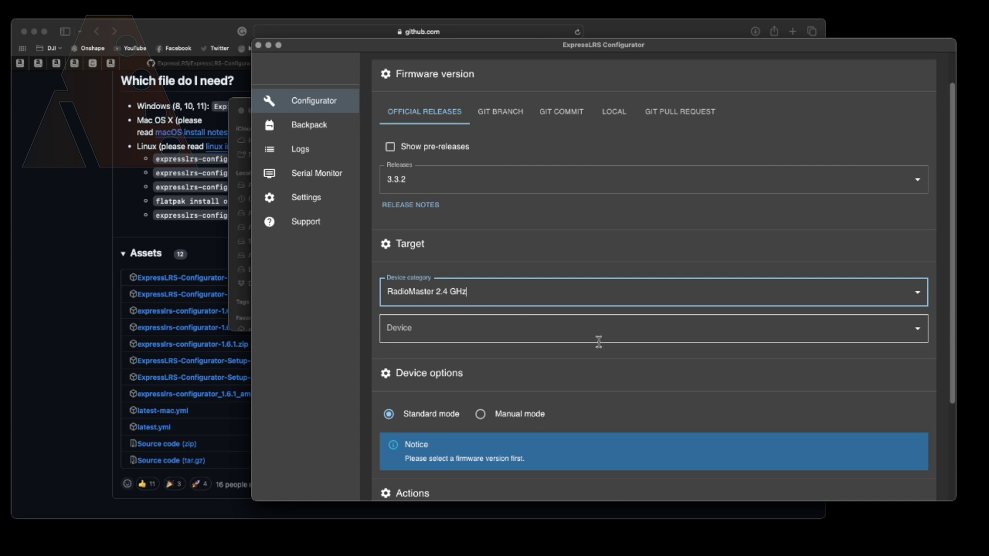
{"action": "left_click", "coordinate": [919, 328]}
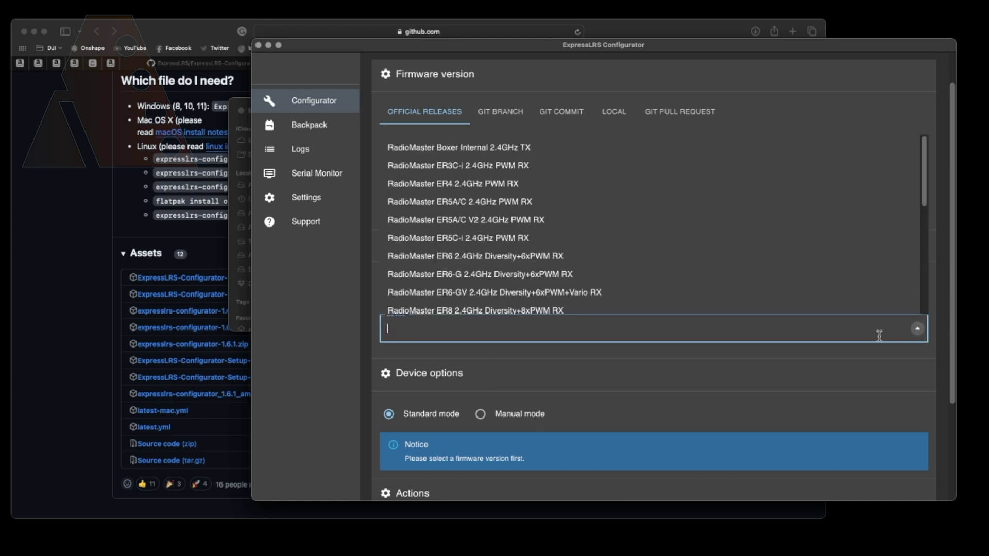
{"action": "scroll", "coordinate": [533, 229], "scroll_direction": "down", "scroll_amount": 5}
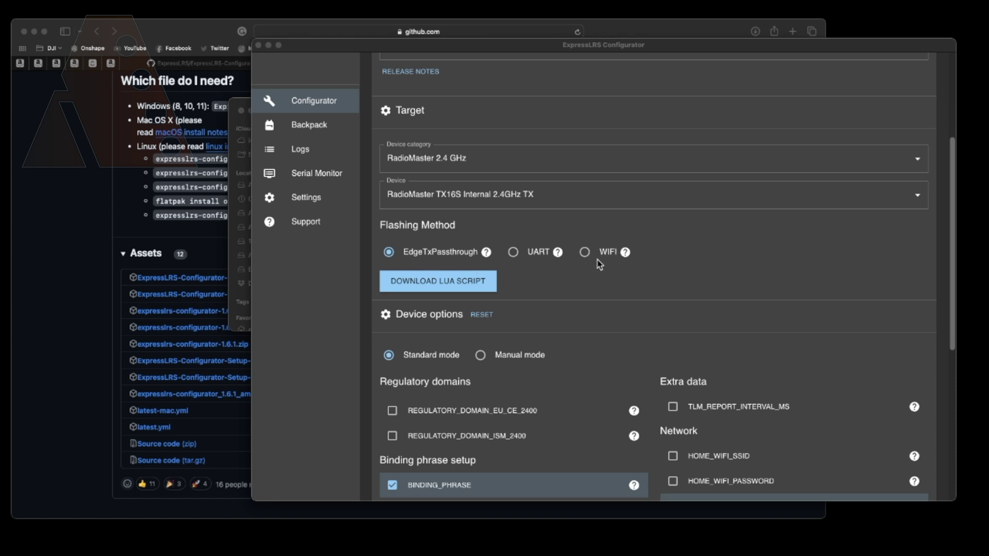
Download the elrsV3.lua script to Downloads, overwriting the existing copy.
{"action": "left_click", "coordinate": [436, 292]}
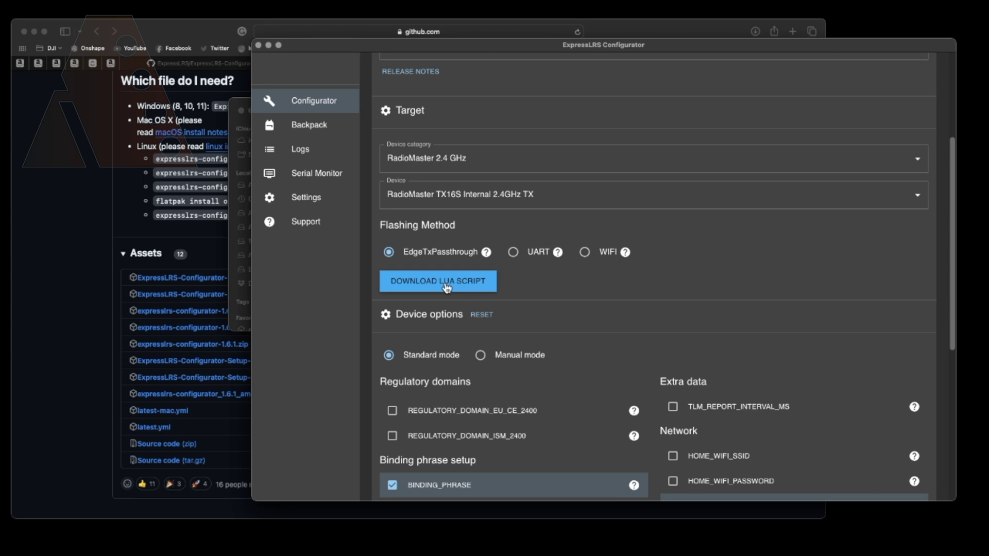
{"action": "left_click", "coordinate": [446, 287]}
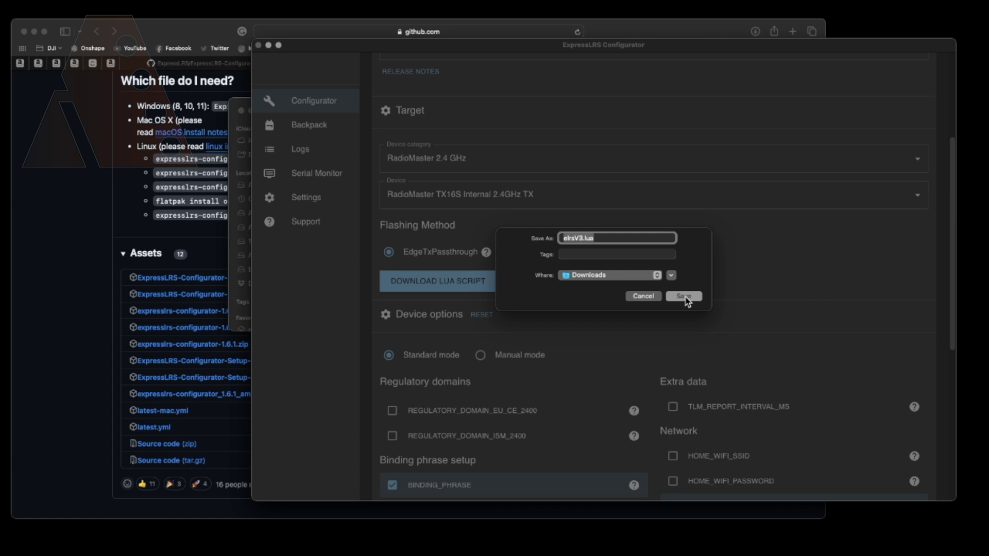
{"action": "left_click", "coordinate": [688, 297]}
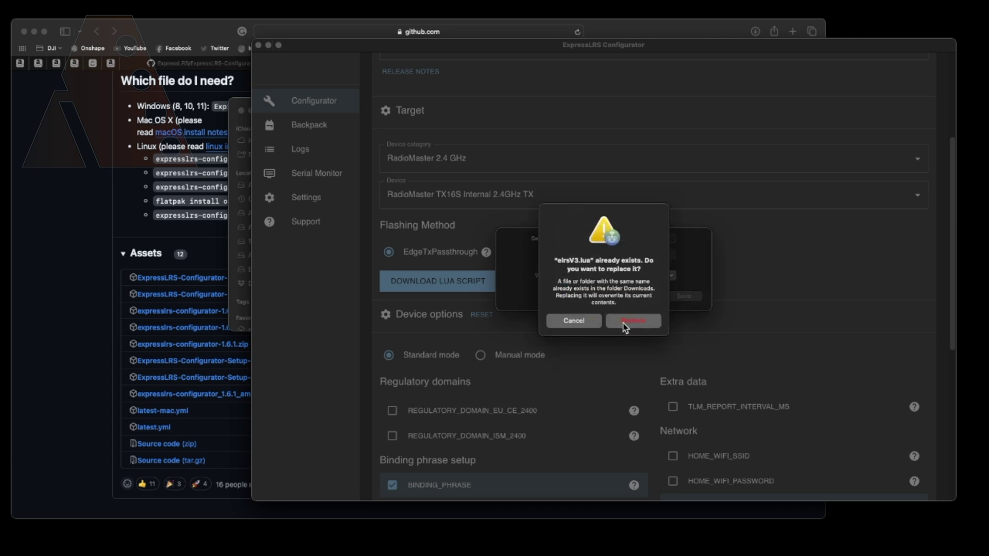
{"action": "left_click", "coordinate": [631, 322]}
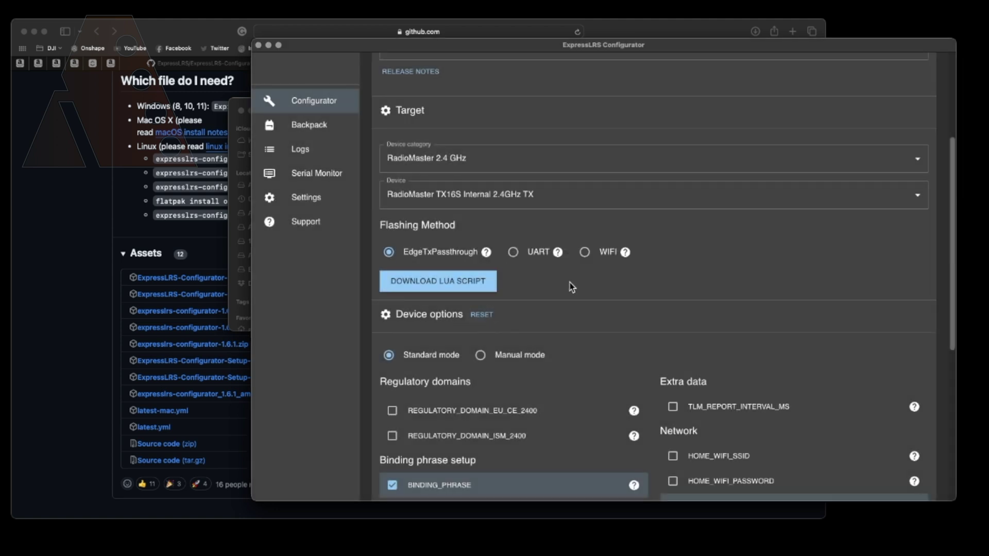
{"action": "left_click", "coordinate": [492, 278]}
Tick the REGULATORY_DOMAIN_ISM_2400 regulatory domain option.
{"action": "scroll", "coordinate": [537, 276], "scroll_direction": "down", "scroll_amount": 1}
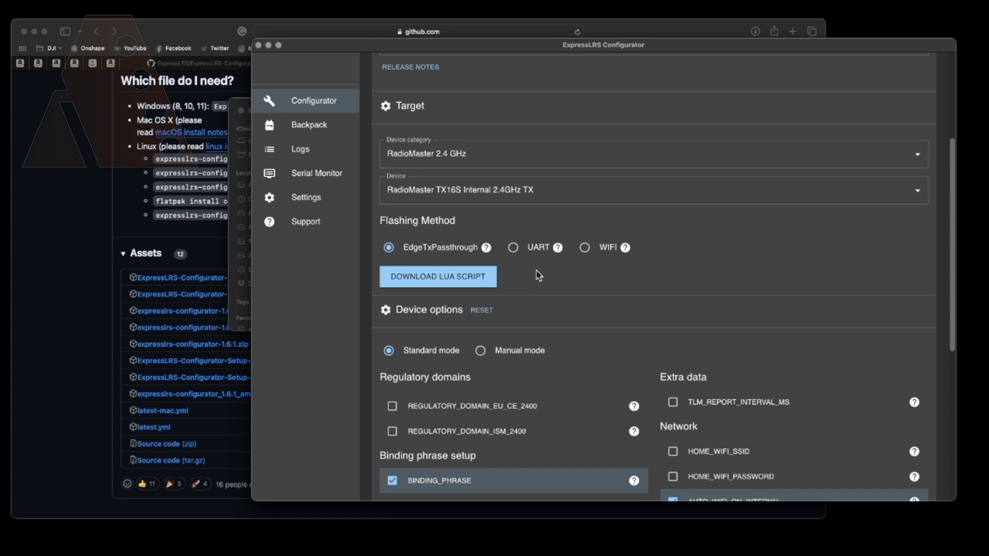
{"action": "scroll", "coordinate": [538, 275], "scroll_direction": "down", "scroll_amount": 3}
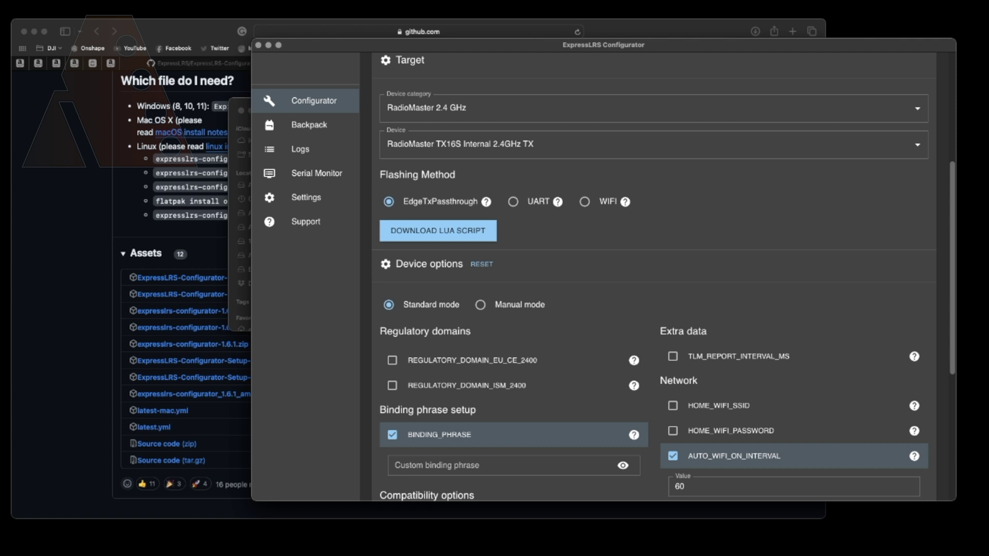
{"action": "scroll", "coordinate": [453, 215], "scroll_direction": "down", "scroll_amount": 3}
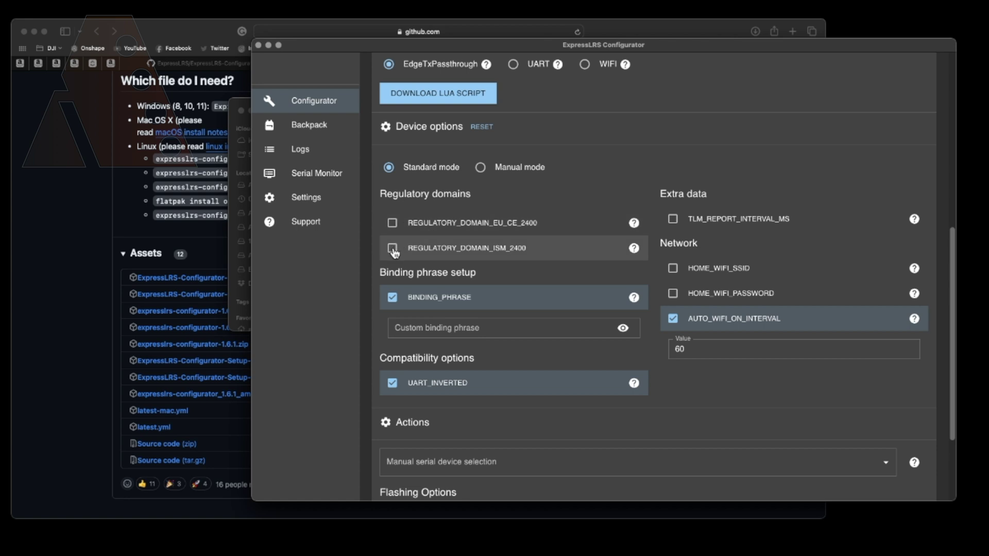
{"action": "left_click", "coordinate": [393, 251]}
Paste a custom binding phrase into the binding phrase field.
{"action": "left_click", "coordinate": [606, 328]}
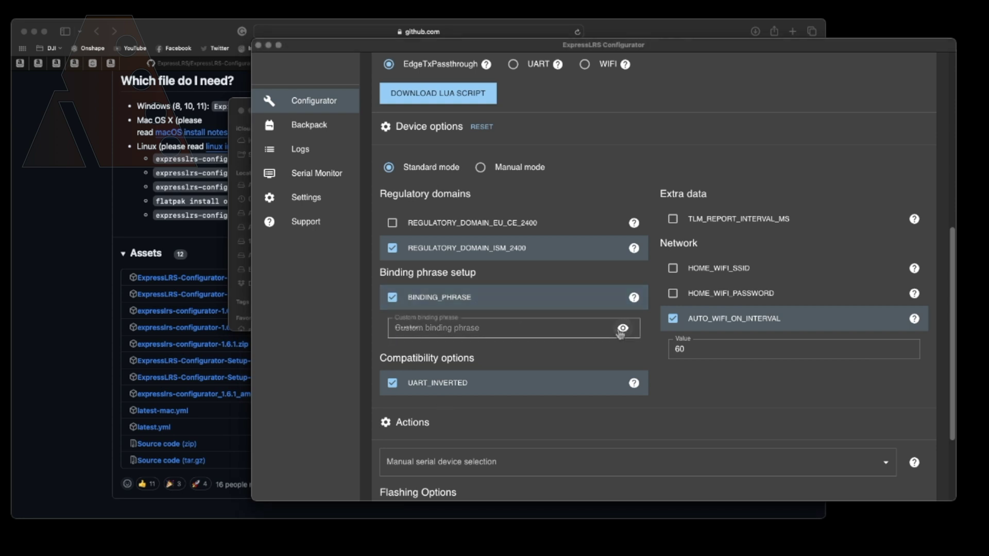
{"action": "key", "text": "super+v"}
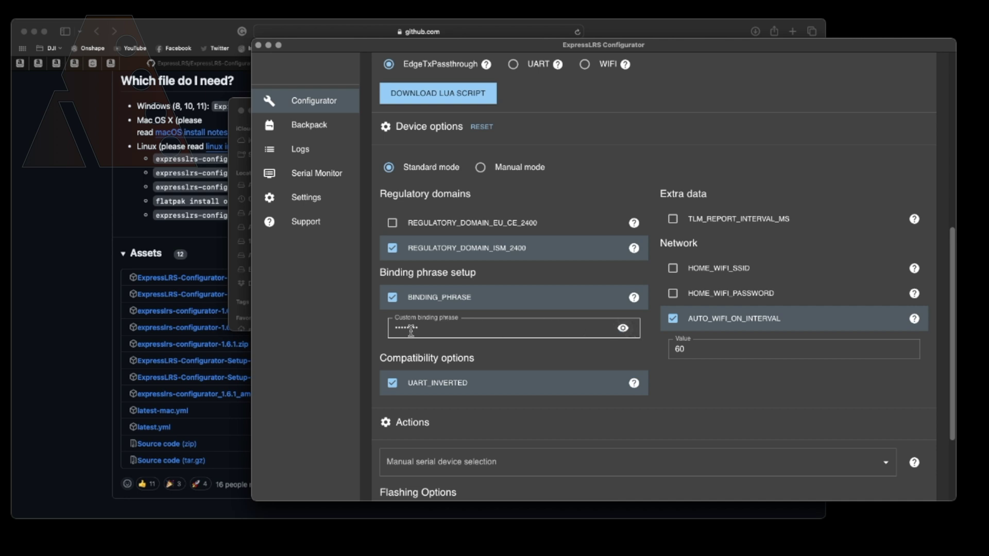
{"action": "scroll", "coordinate": [587, 335], "scroll_direction": "down", "scroll_amount": 2}
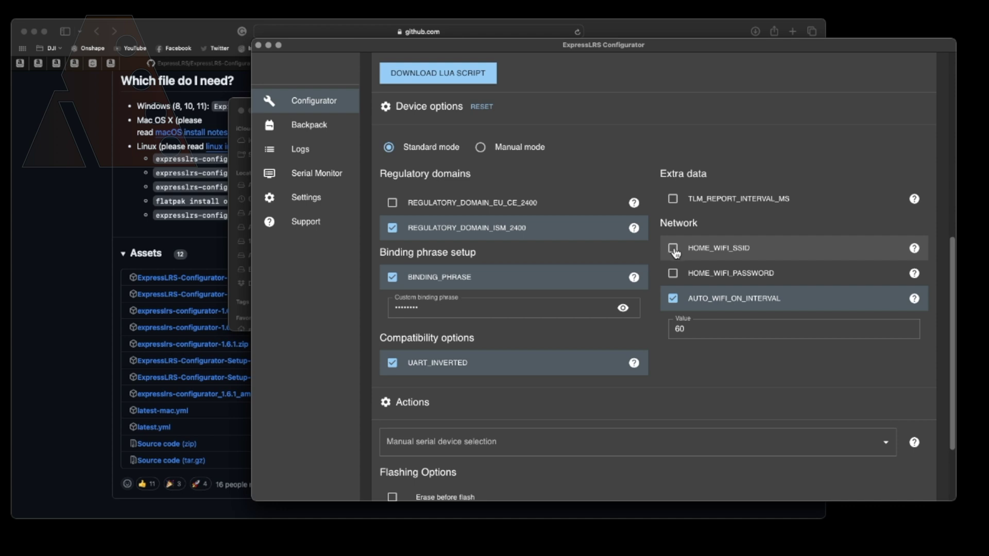
Enable HOME_WIFI_SSID and HOME_WIFI_PASSWORD and paste the network name and password.
{"action": "left_click", "coordinate": [674, 249]}
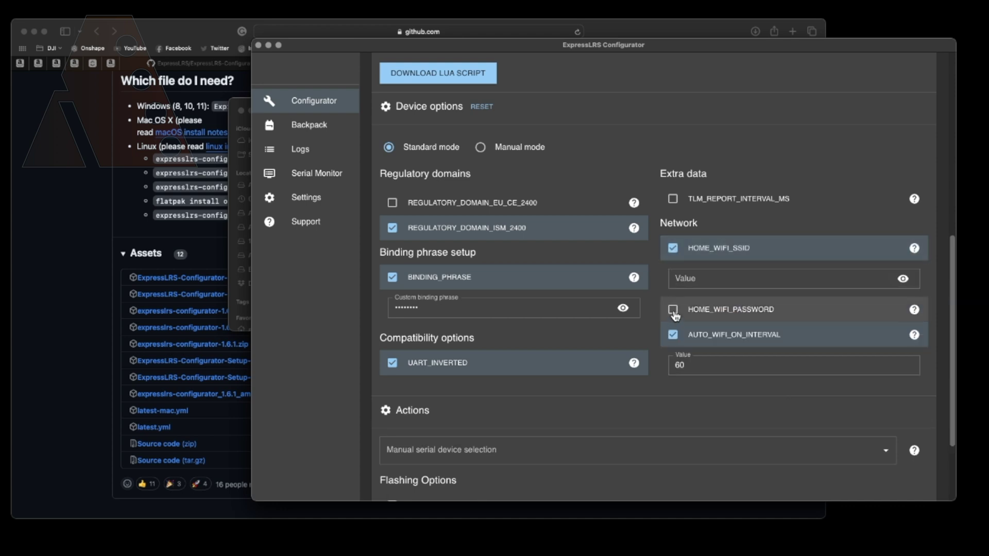
{"action": "left_click", "coordinate": [674, 311]}
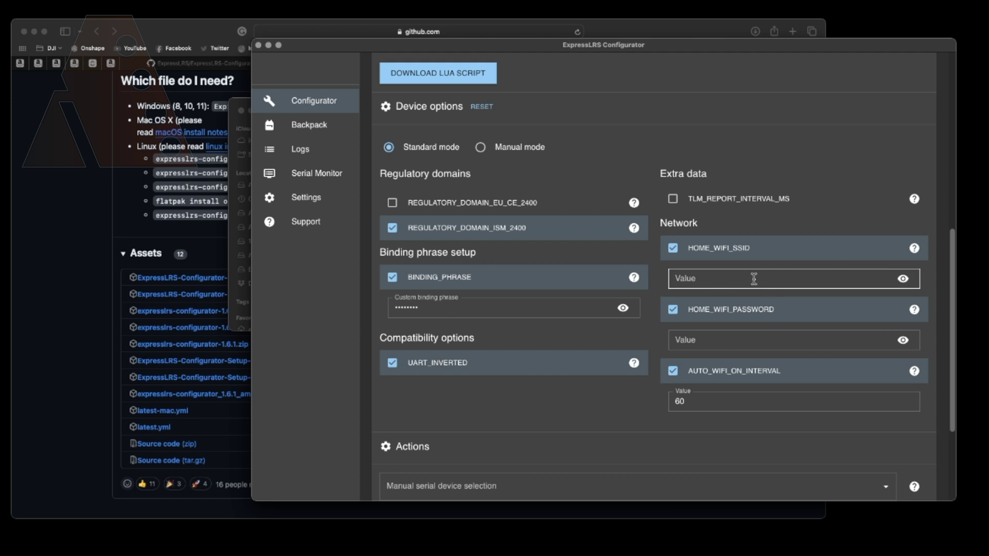
{"action": "left_click", "coordinate": [753, 278]}
{"action": "key", "text": "super+v"}
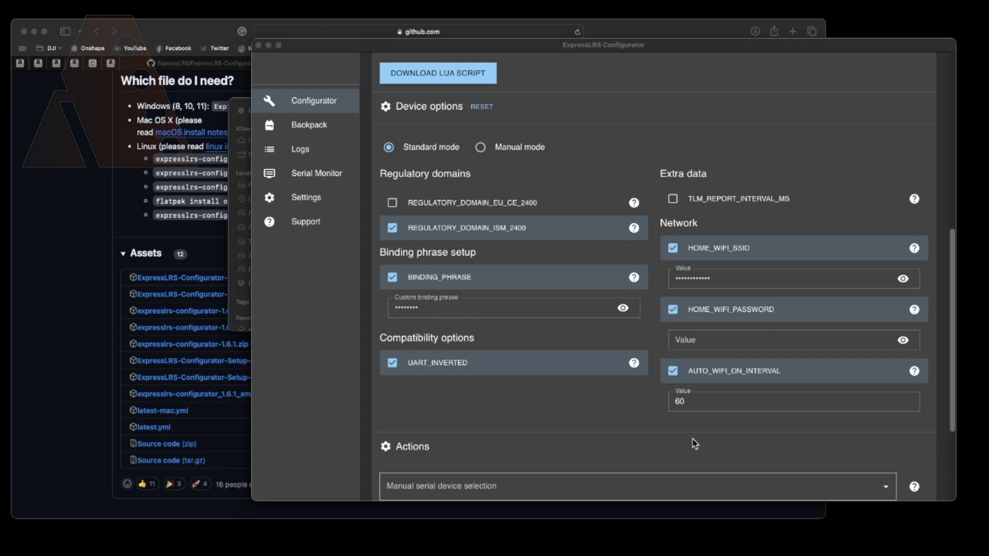
{"action": "left_click", "coordinate": [716, 340]}
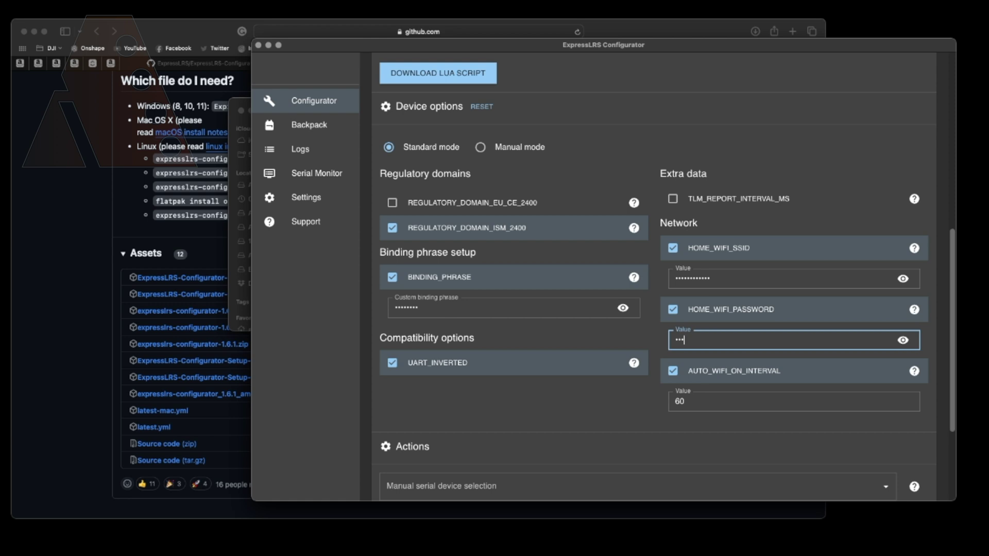
{"action": "key", "text": "super+v"}
Change AUTO_WIFI_ON_INTERVAL from 60 to 120.
{"action": "left_click", "coordinate": [716, 402]}
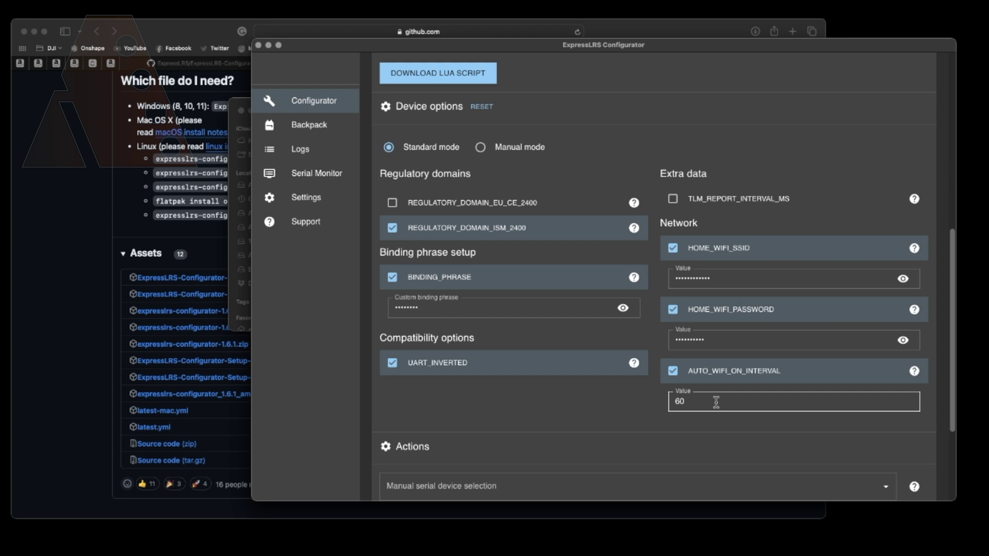
{"action": "left_click", "coordinate": [716, 402]}
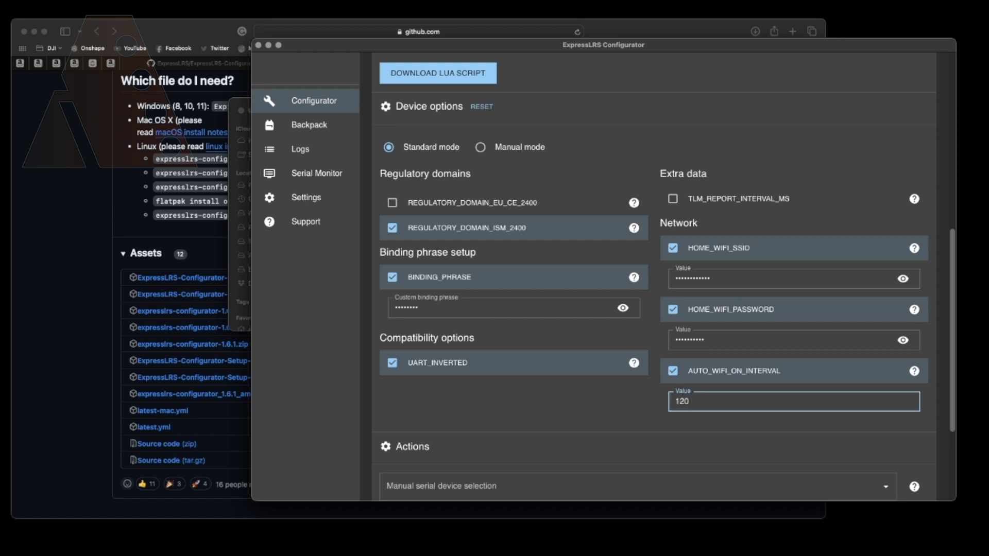
{"action": "type", "text": "120"}
{"action": "scroll", "coordinate": [728, 354], "scroll_direction": "down", "scroll_amount": 5}
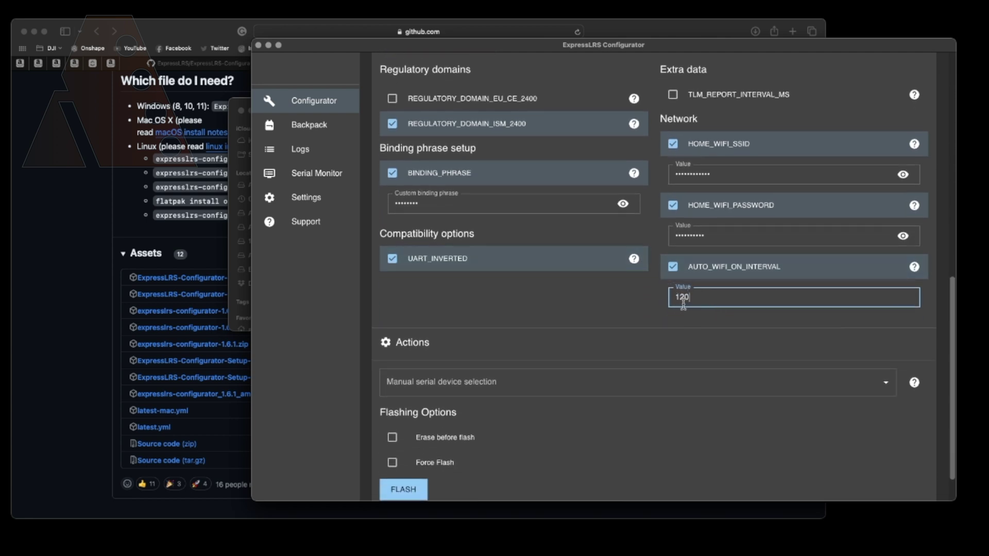
{"action": "scroll", "coordinate": [690, 319], "scroll_direction": "down", "scroll_amount": 2}
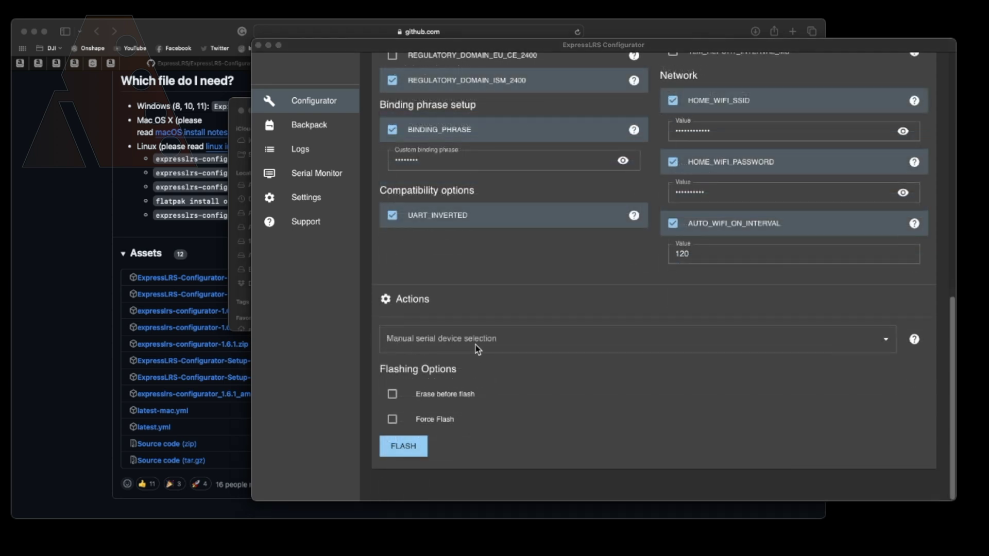
{"action": "left_click", "coordinate": [888, 344]}
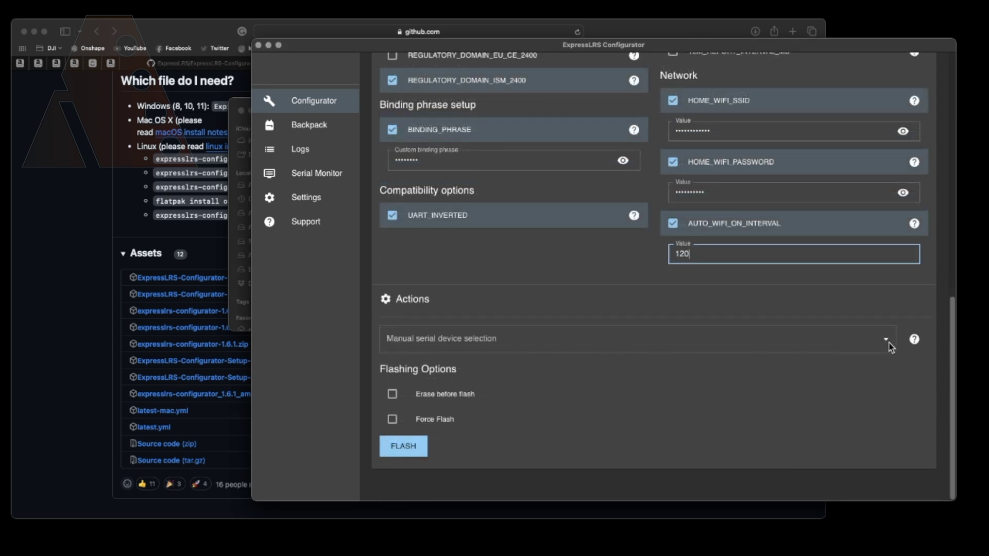
{"action": "left_click", "coordinate": [888, 345]}
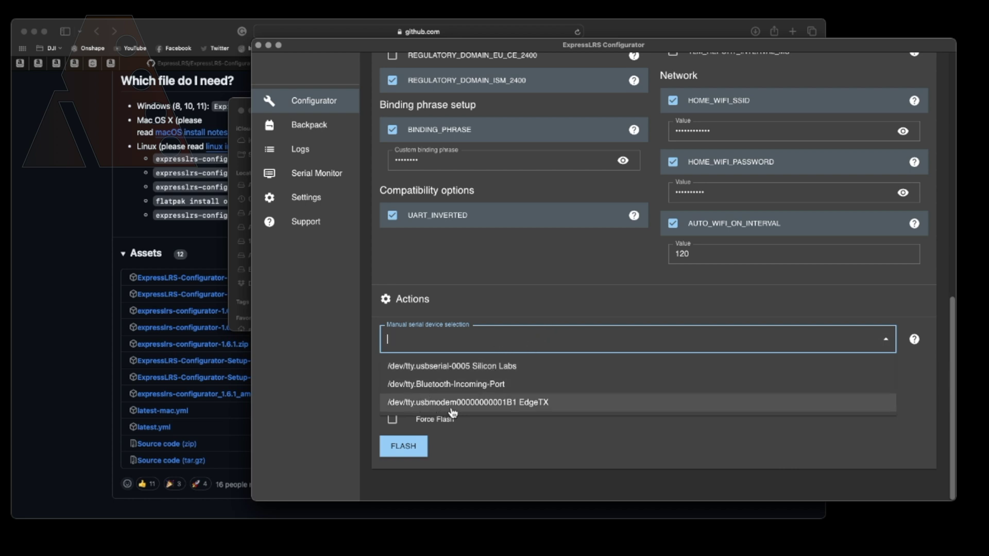
{"action": "left_click", "coordinate": [518, 408]}
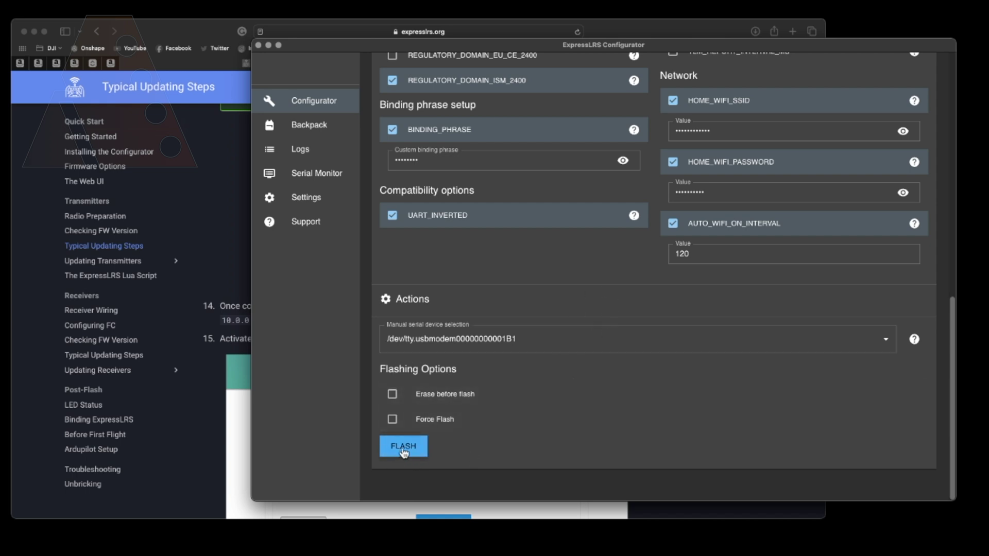
{"action": "left_click", "coordinate": [403, 449]}
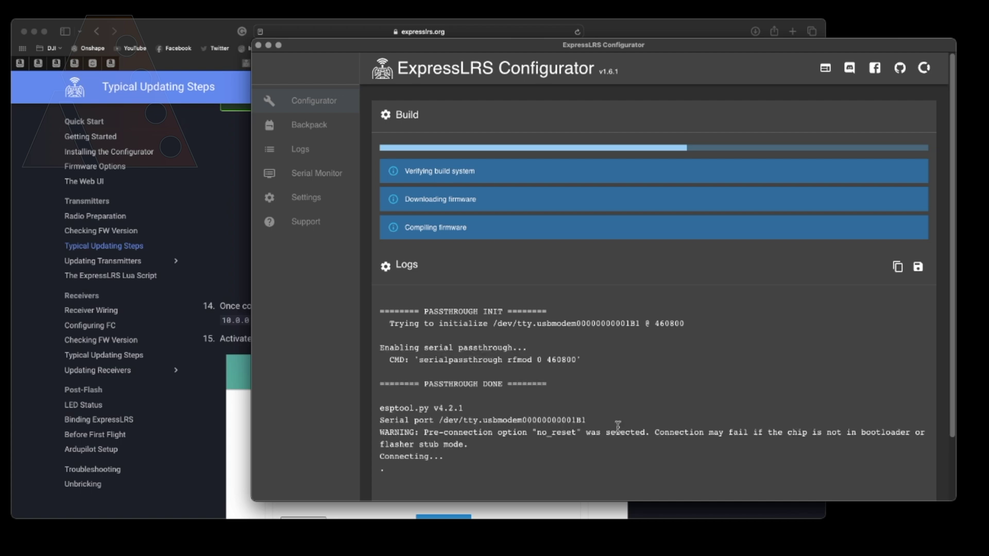
Follow the flash log until the result reads Success.
{"action": "scroll", "coordinate": [619, 424], "scroll_direction": "down", "scroll_amount": 3}
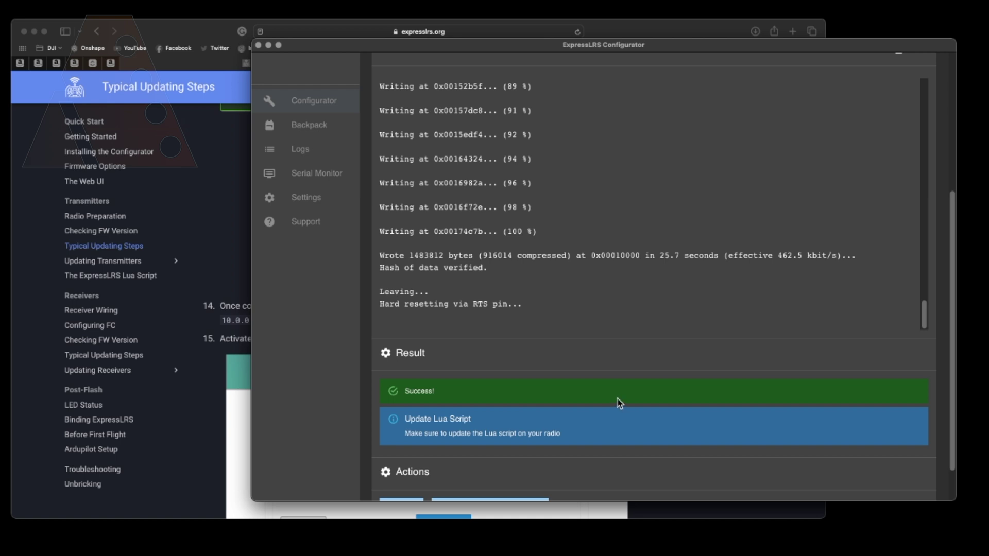
{"action": "scroll", "coordinate": [465, 362], "scroll_direction": "down", "scroll_amount": 2}
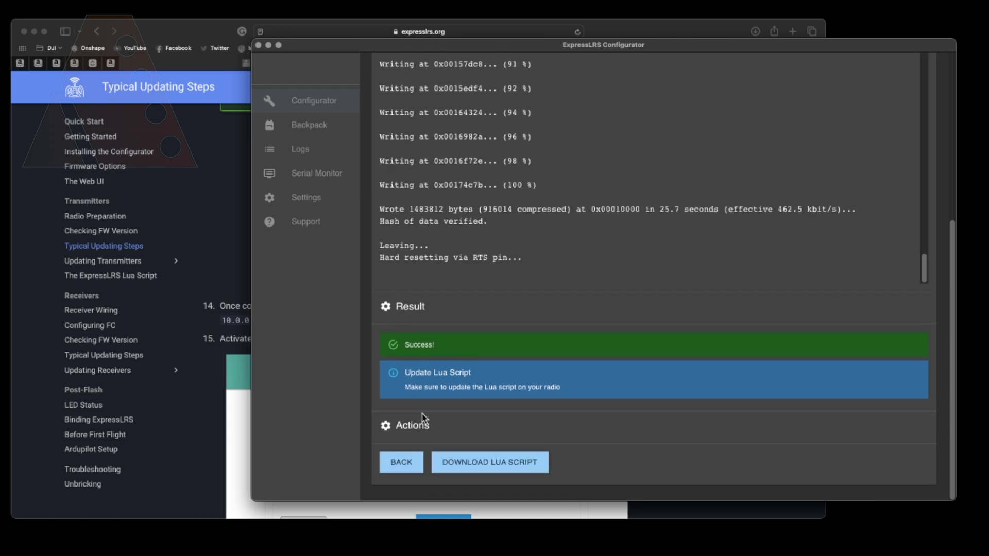